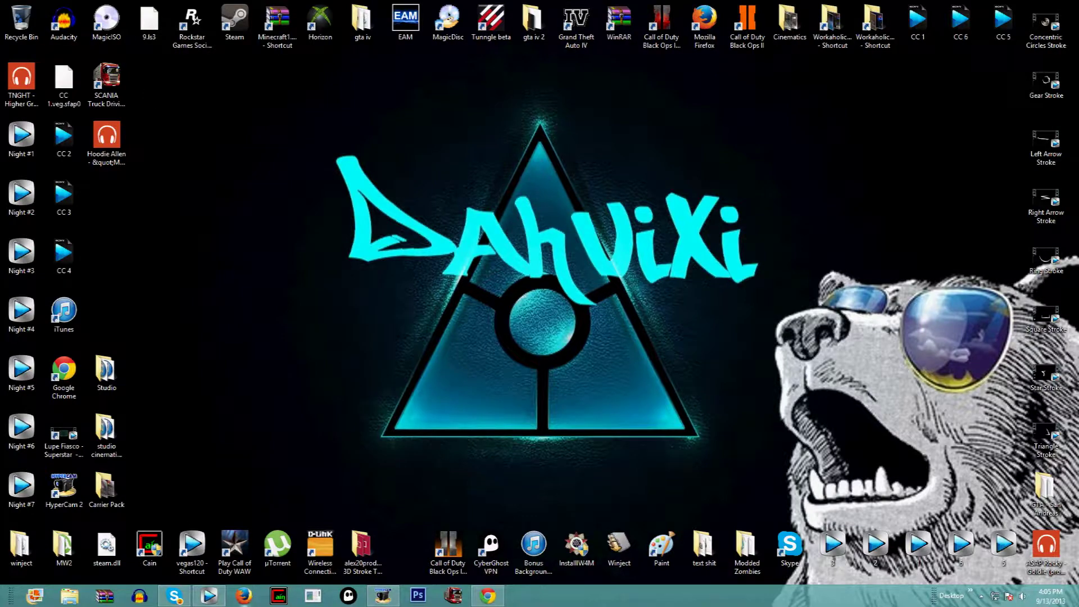
Restore Vegas Pro, select the gameplay clip, and play then pause the preview.
left_click(209, 595)
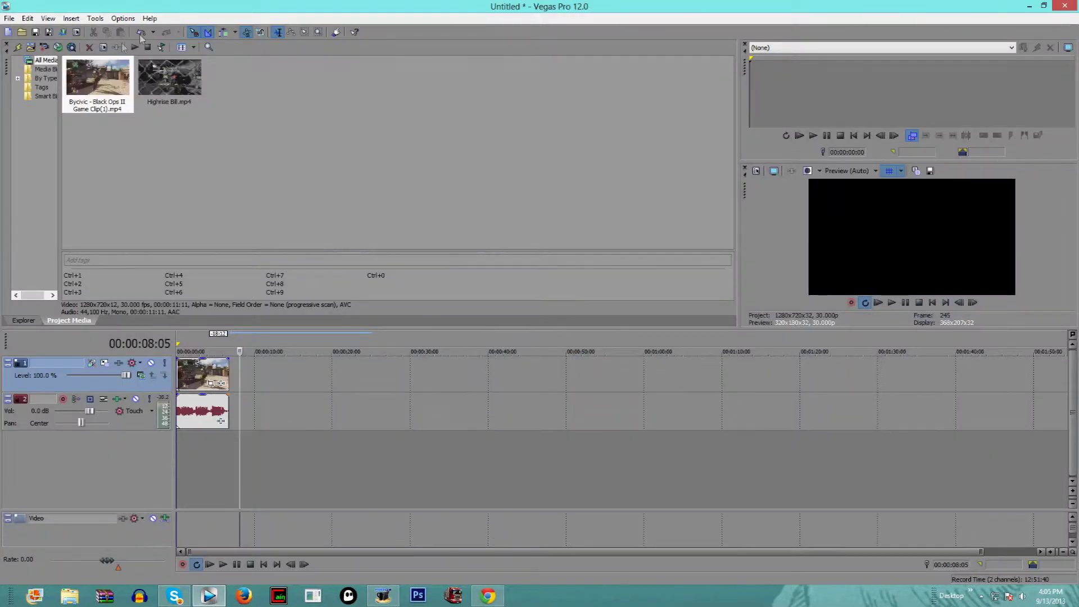
left_click_drag(98, 81, 263, 131)
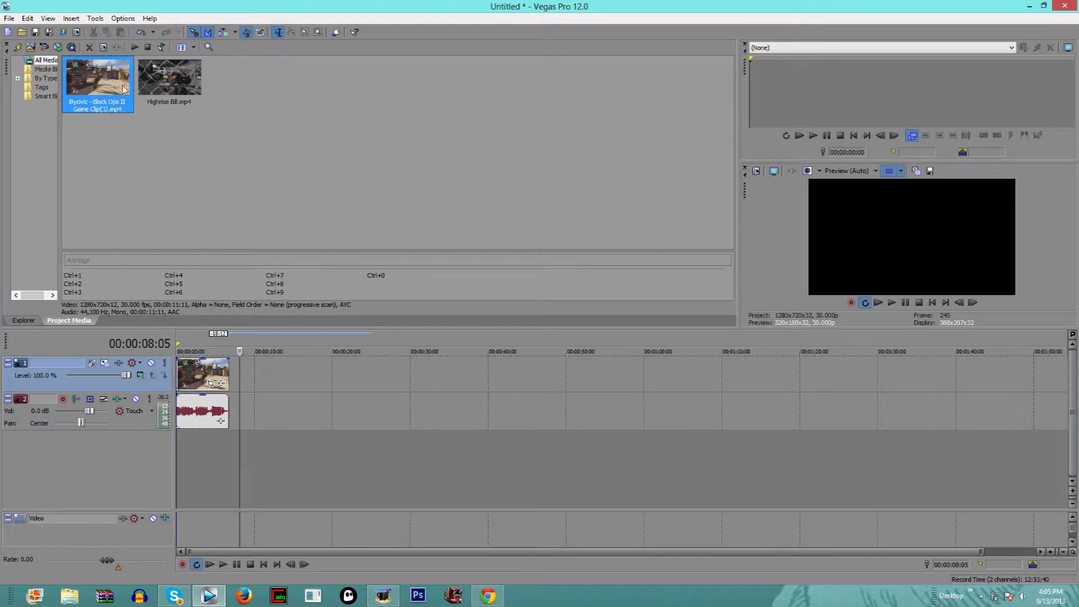
left_click(878, 302)
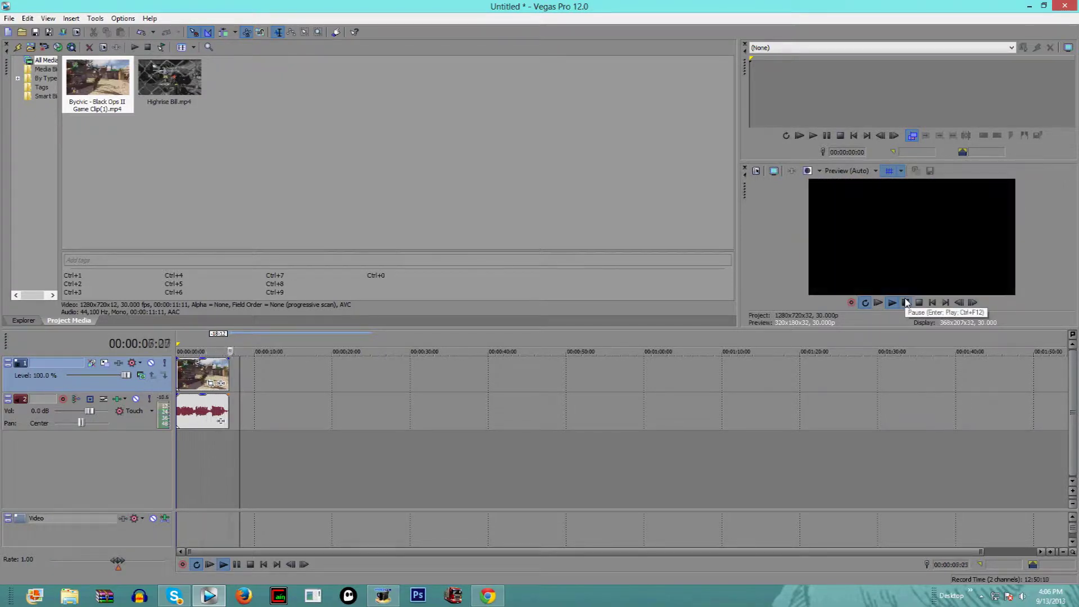
left_click(907, 303)
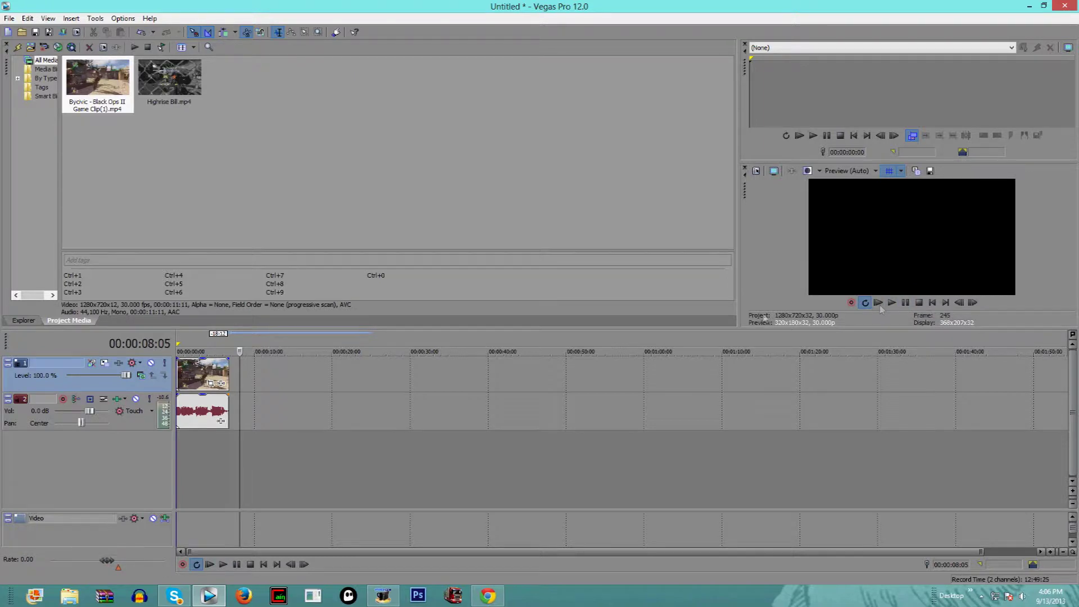
Scrub back near the start and replay, stopping playback at 00:00:03:13.
left_click_drag(241, 456, 183, 464)
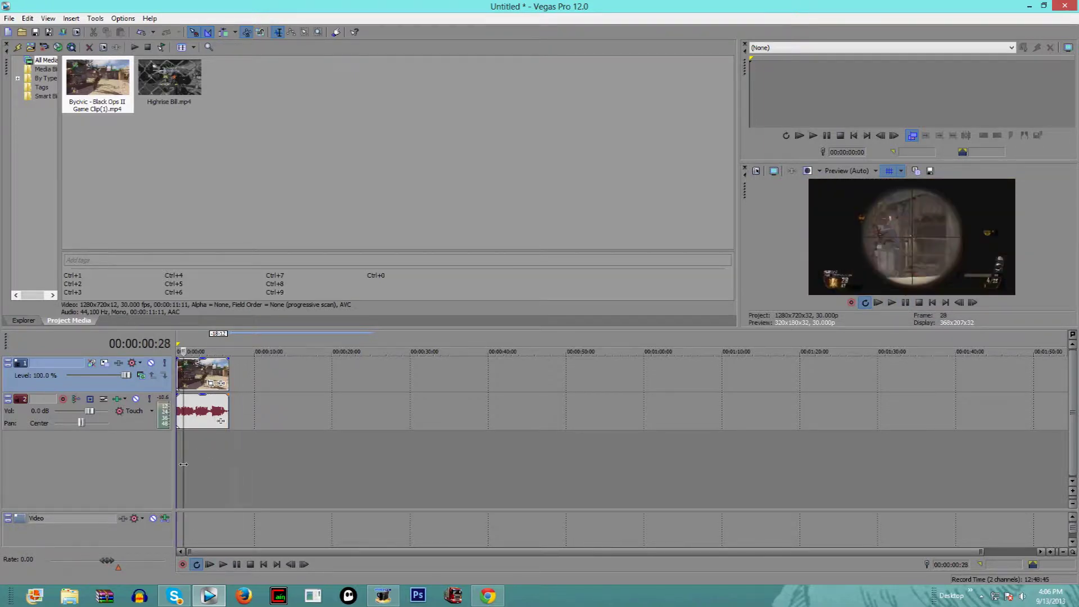
left_click_drag(183, 463, 185, 464)
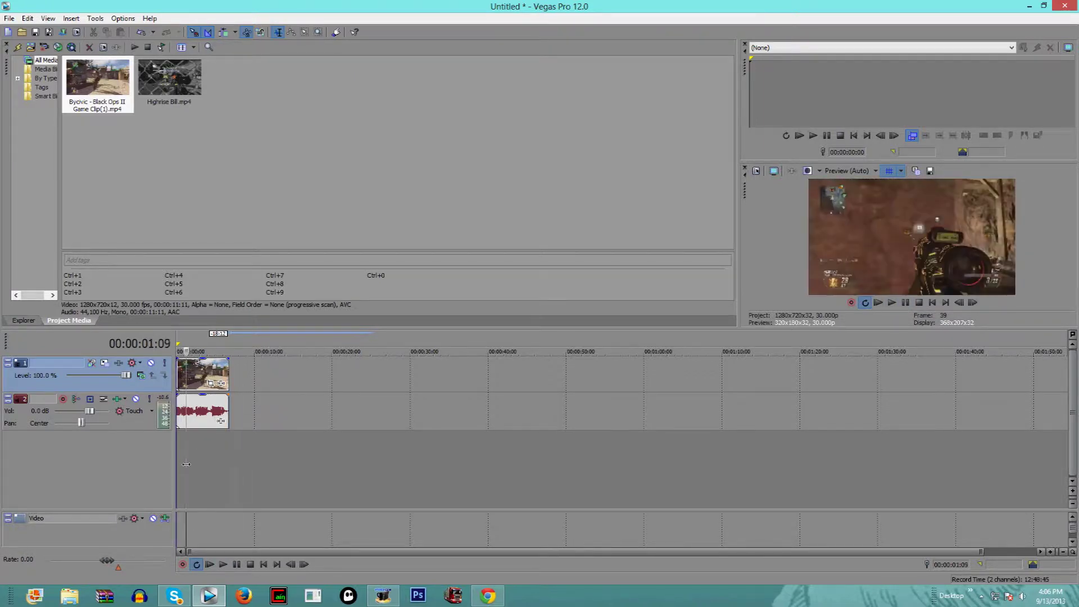
left_click(891, 302)
left_click(904, 304)
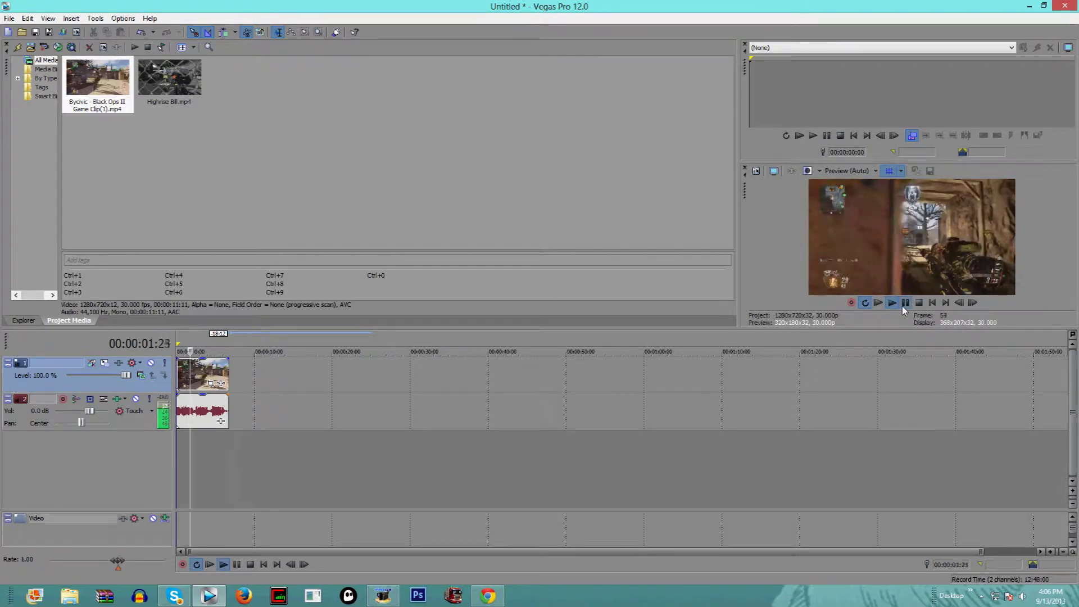
left_click(904, 307)
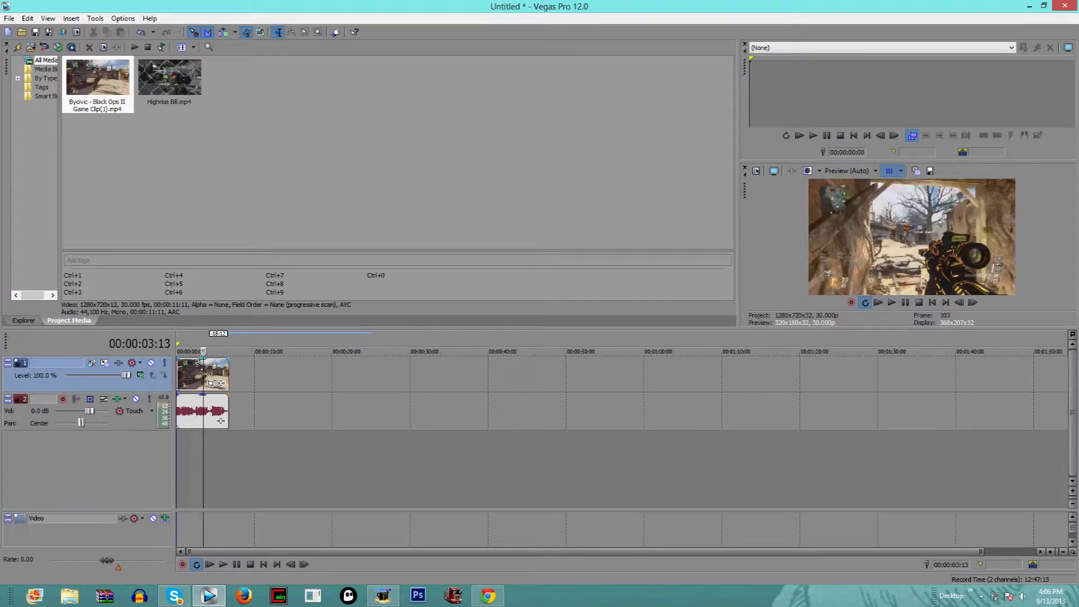
Split the clip at 00:00:03:13, stretch the second part to about 17 seconds, and preview it.
key("s")
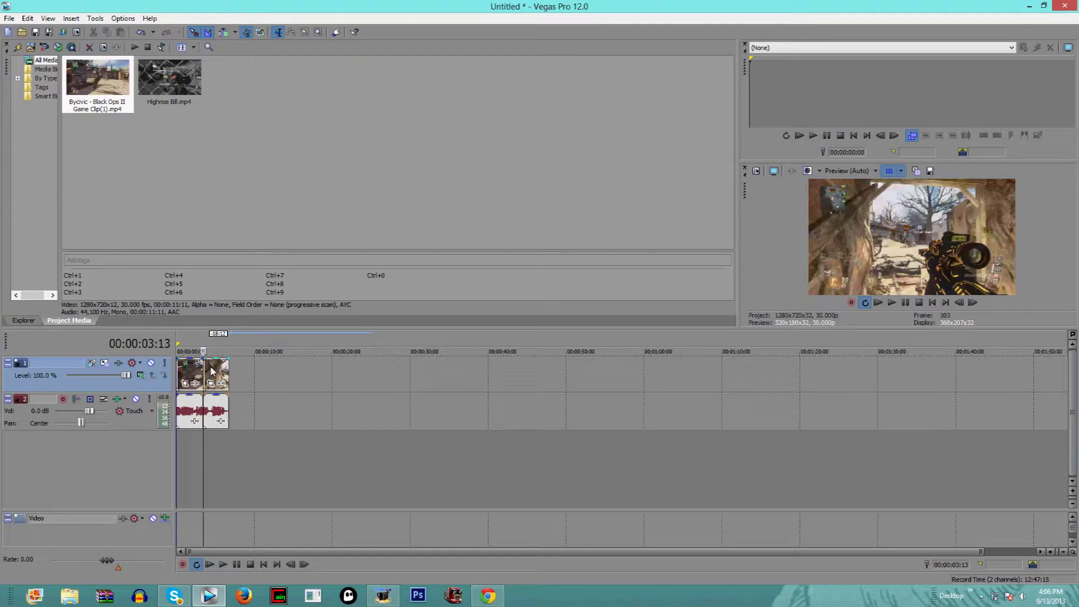
left_click_drag(212, 372, 211, 392)
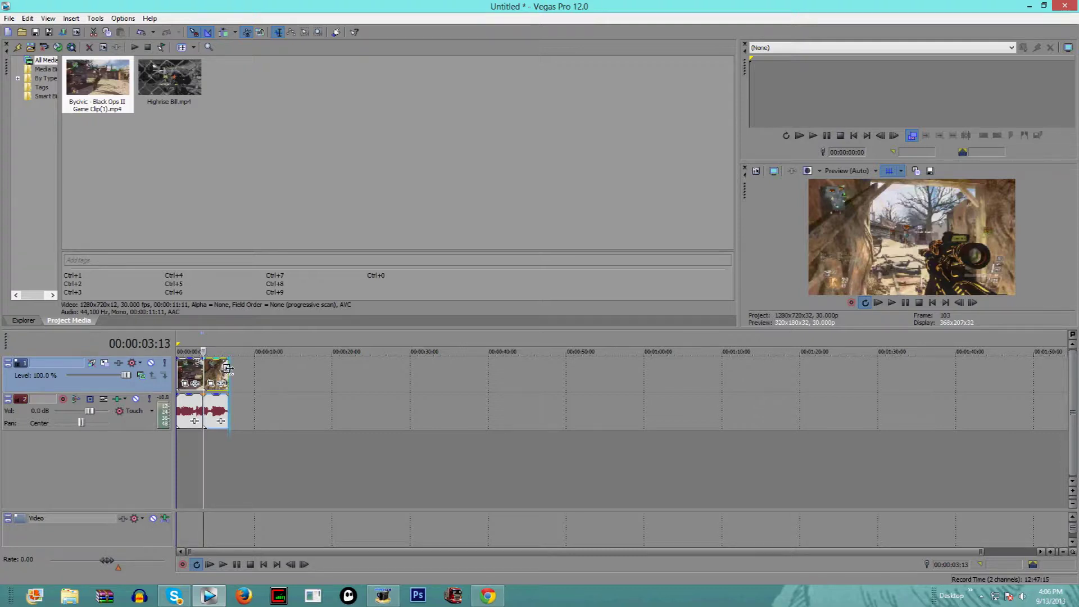
left_click_drag(227, 368, 317, 377)
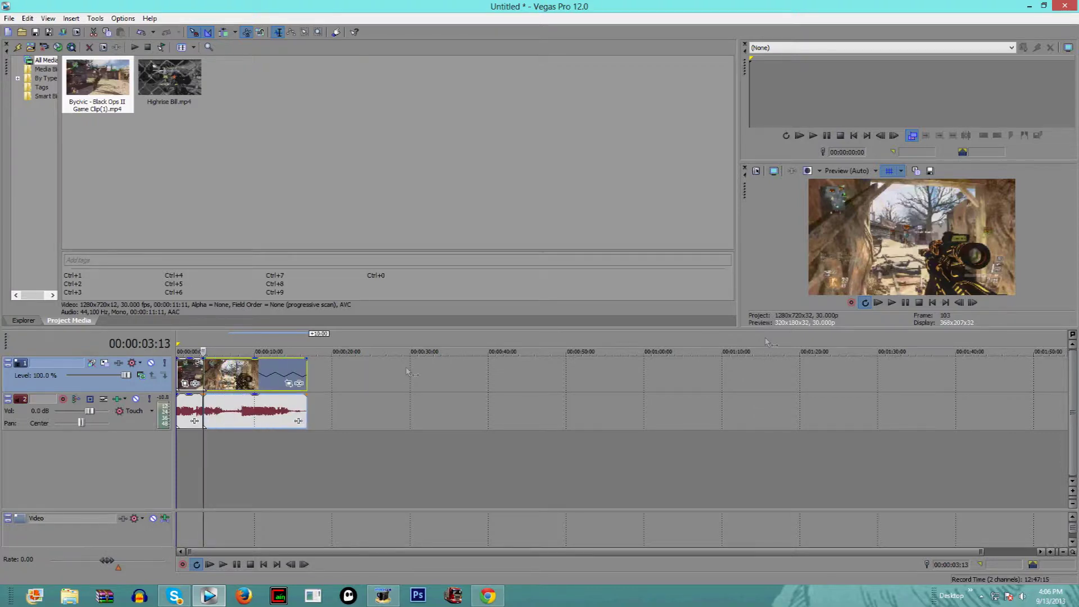
left_click(892, 302)
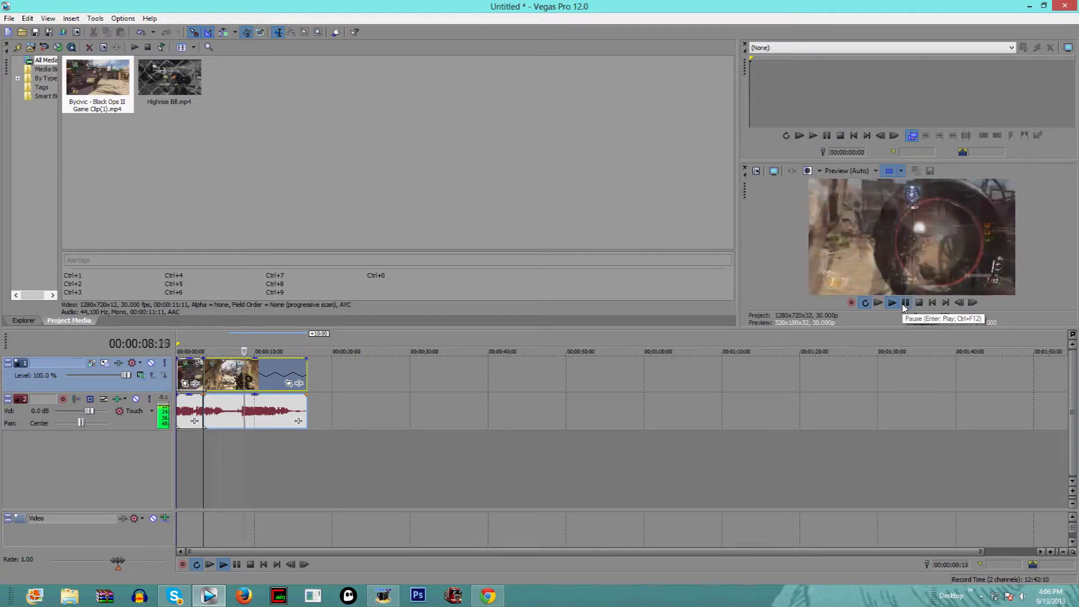
left_click(901, 304)
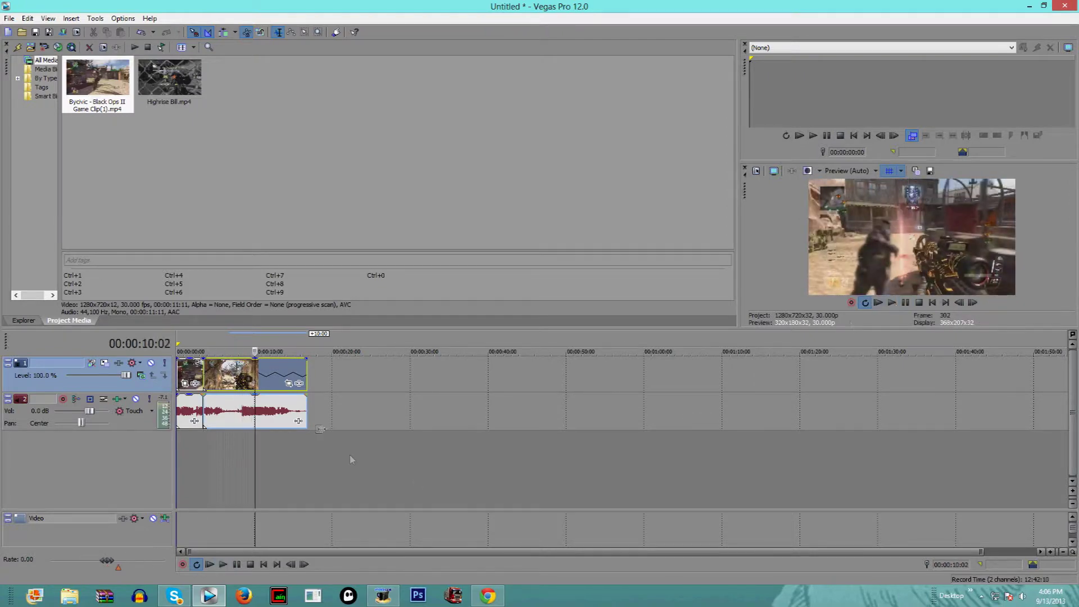
Enable Lock to stretch in the audio event's Properties (pitch -24), then return the playhead toward three seconds.
right_click(278, 408)
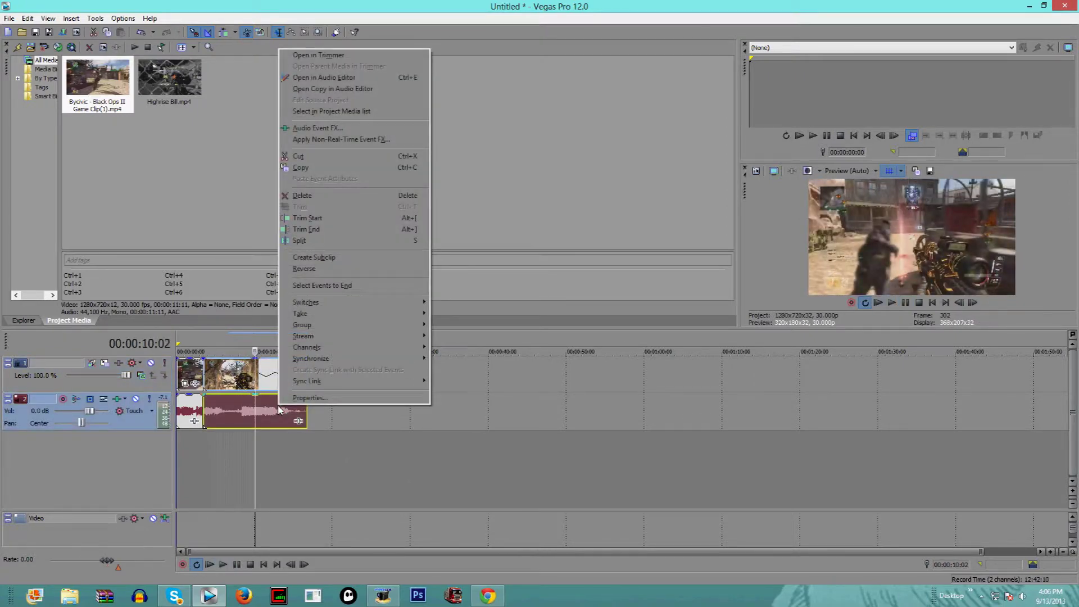
left_click(293, 399)
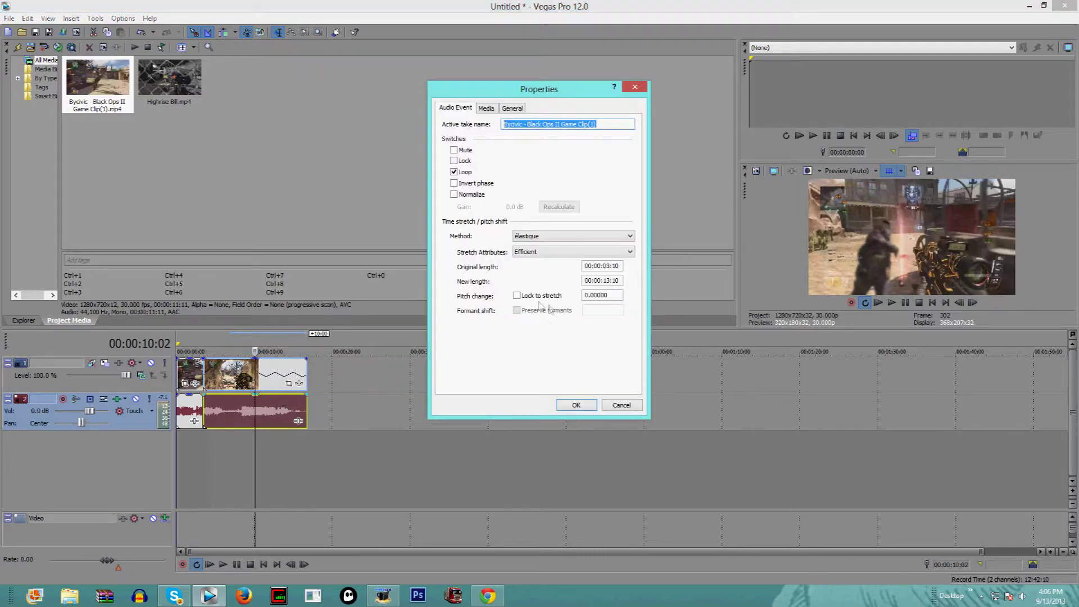
left_click(518, 296)
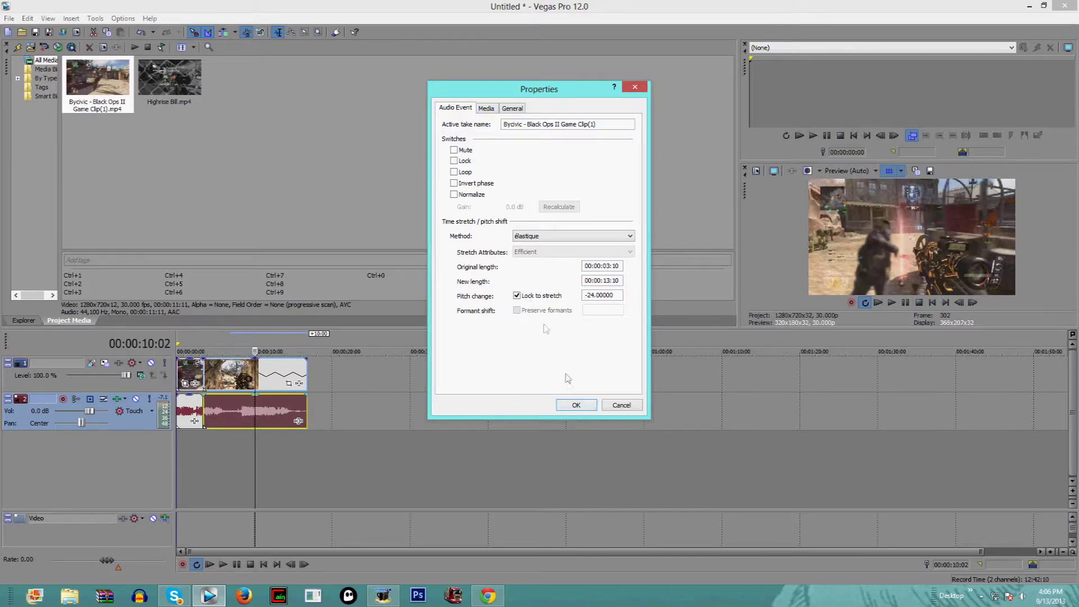
left_click(574, 407)
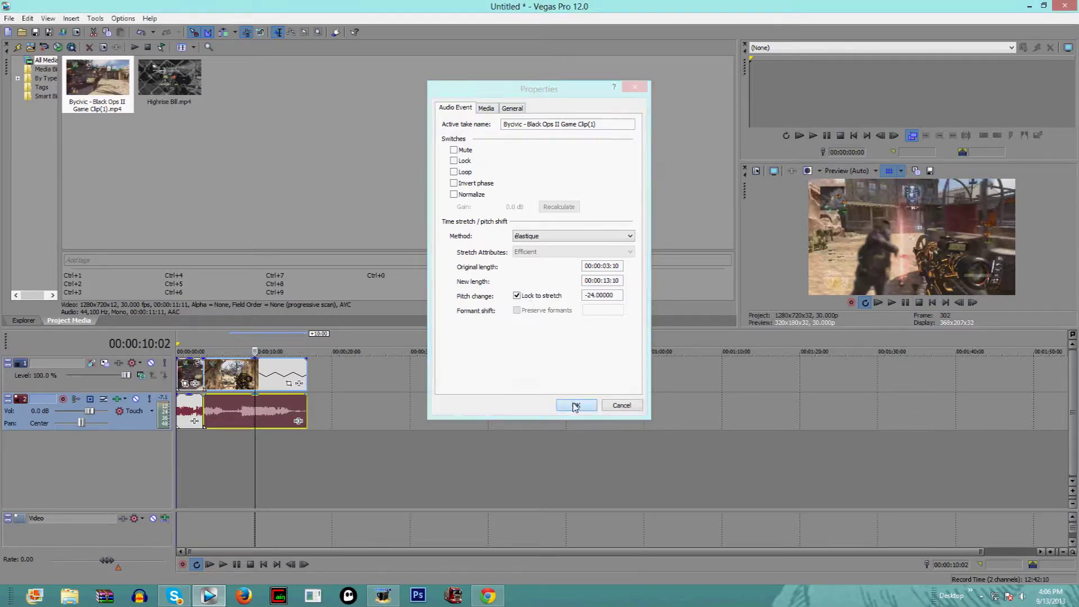
left_click_drag(253, 449, 203, 451)
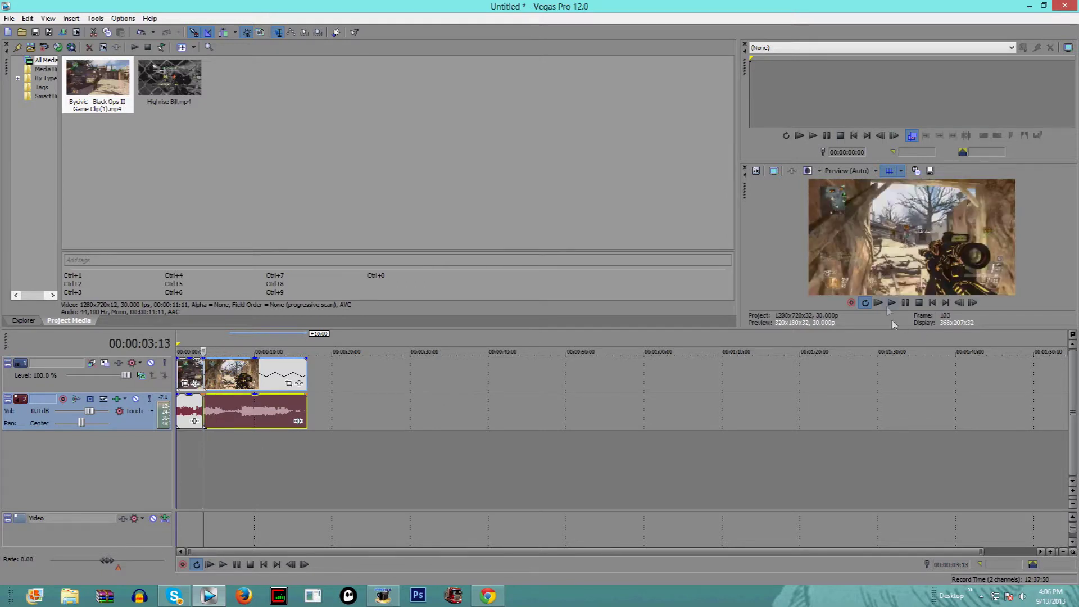
left_click(891, 302)
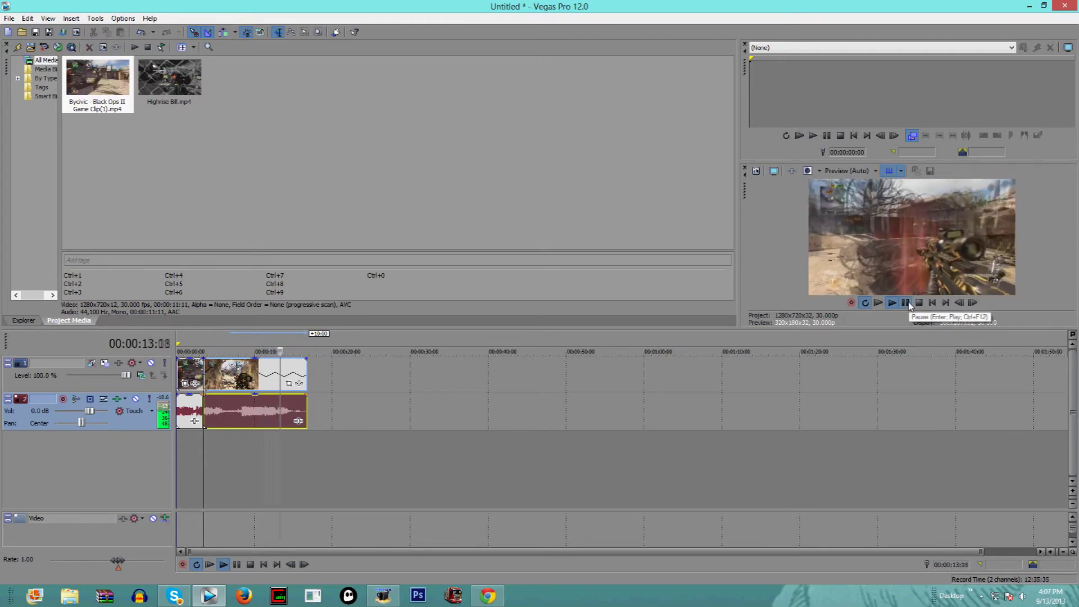
left_click(908, 302)
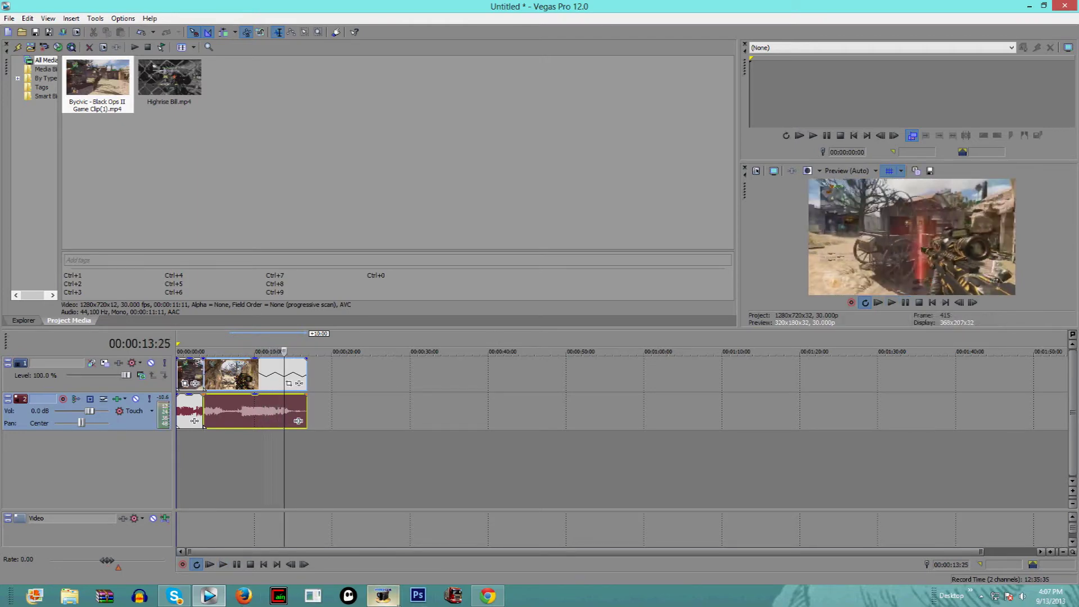